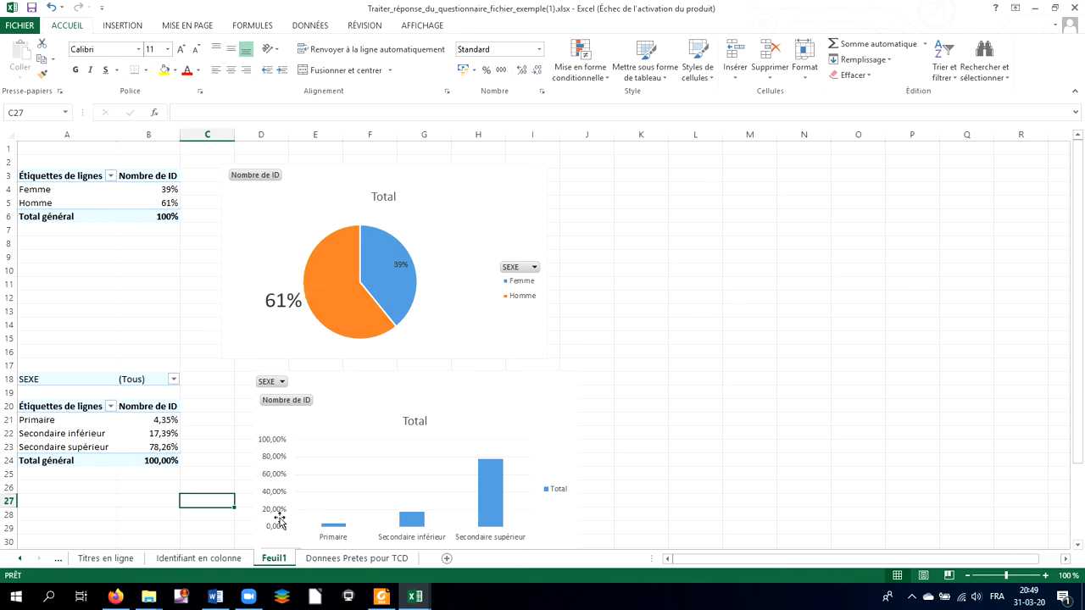
- Rename the worksheet Feuil1 as Profil
right_click(279, 561)
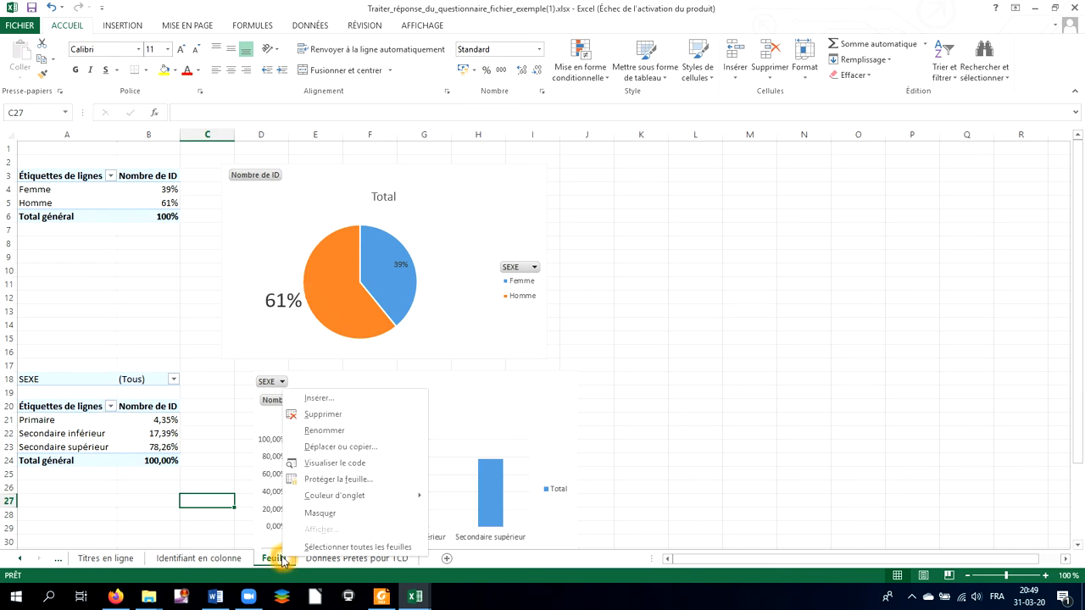
left_click(328, 432)
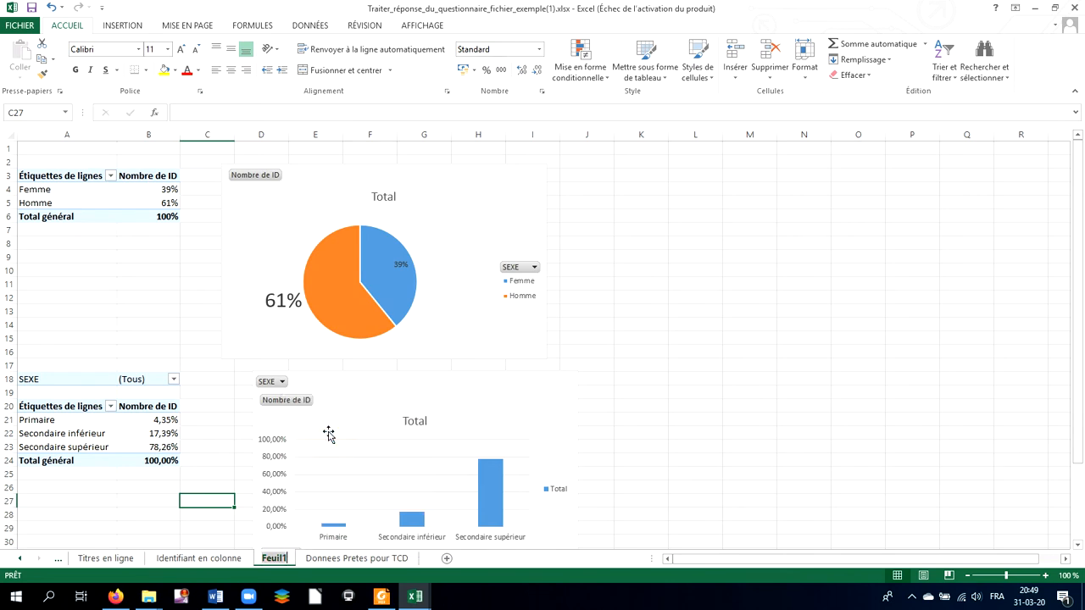
type("Profil")
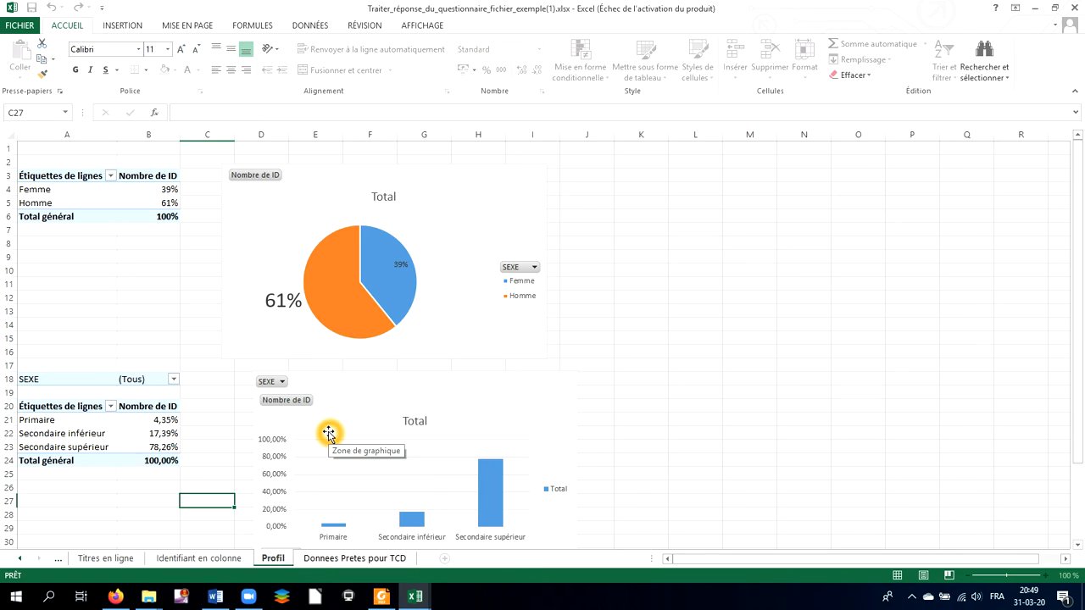
key("Return")
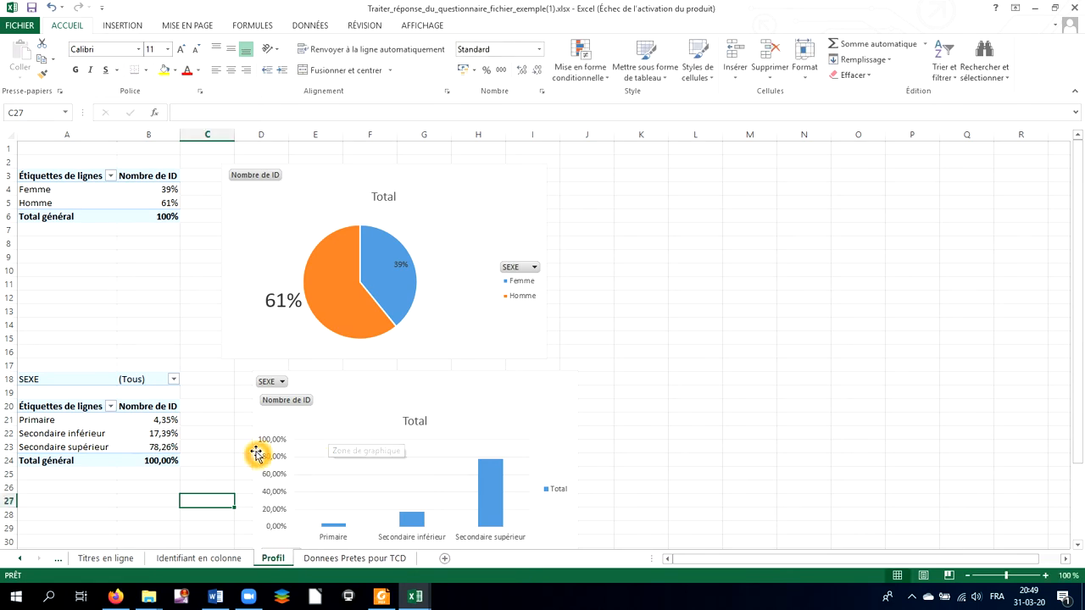
- Create a pivot table on a new worksheet from the range A1:H24 of the Donnees Pretes pour TCD sheet
left_click(354, 561)
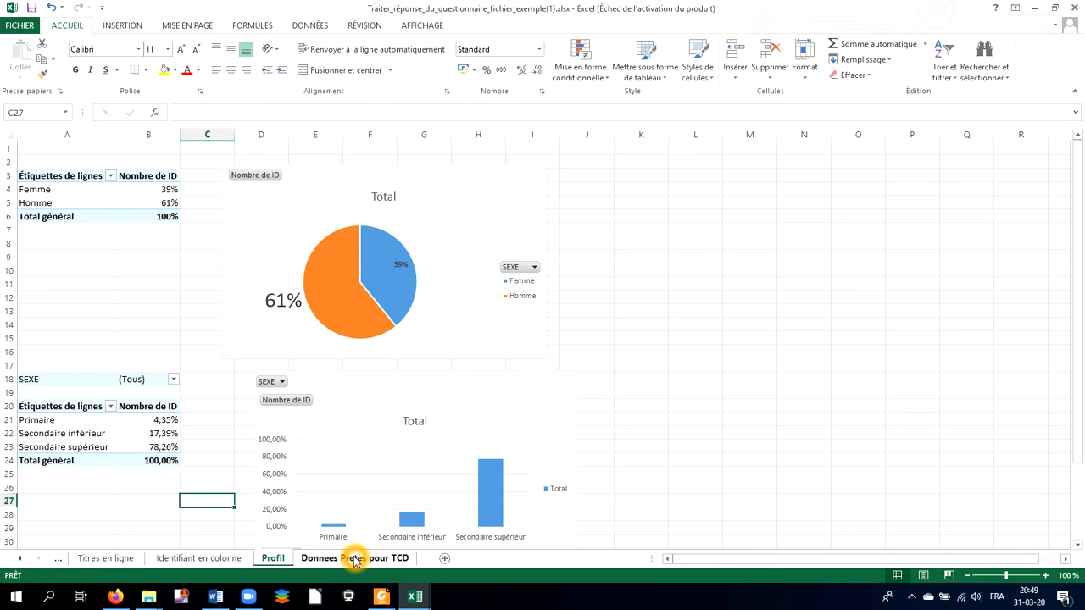
left_click(354, 561)
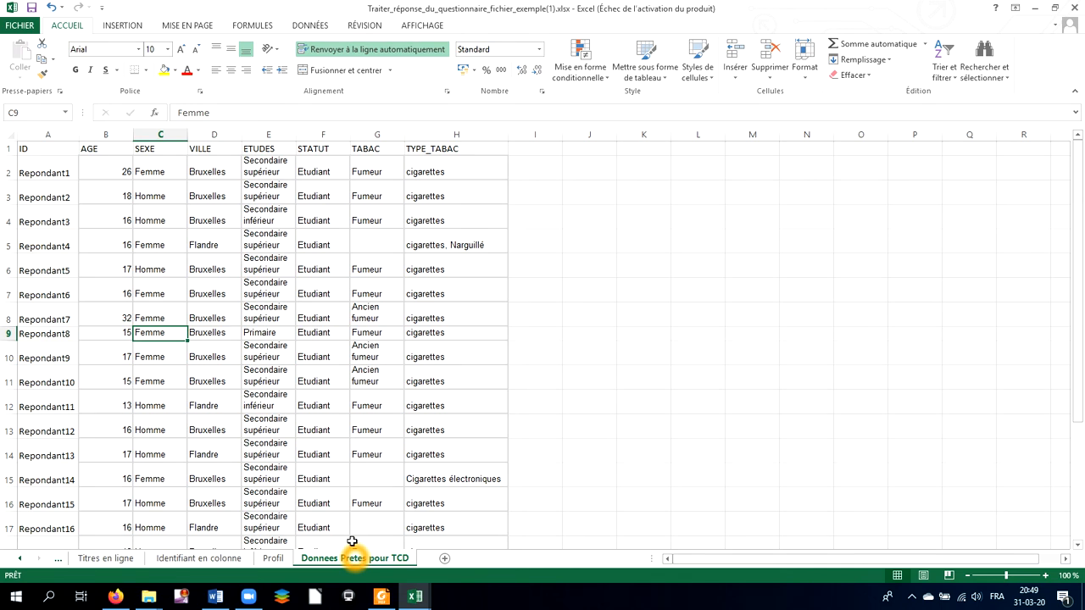
left_click(157, 290)
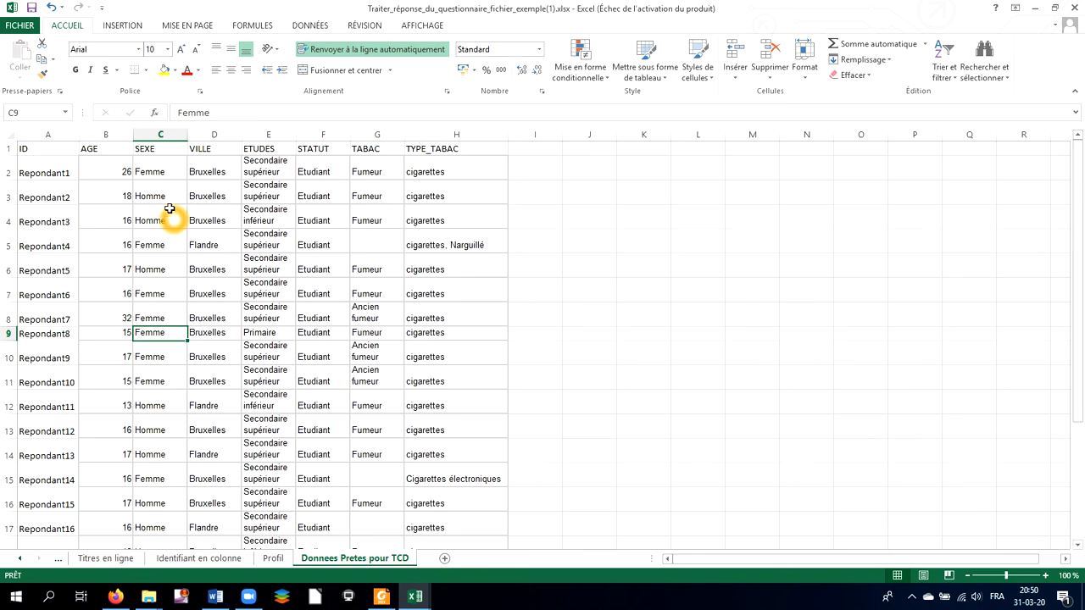
left_click(119, 25)
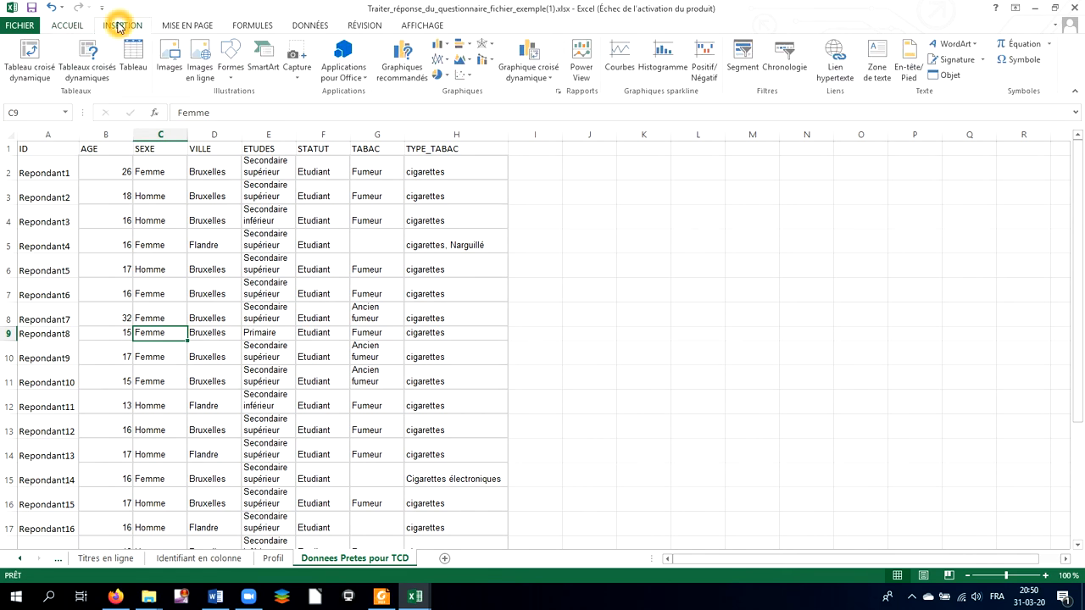
left_click(28, 59)
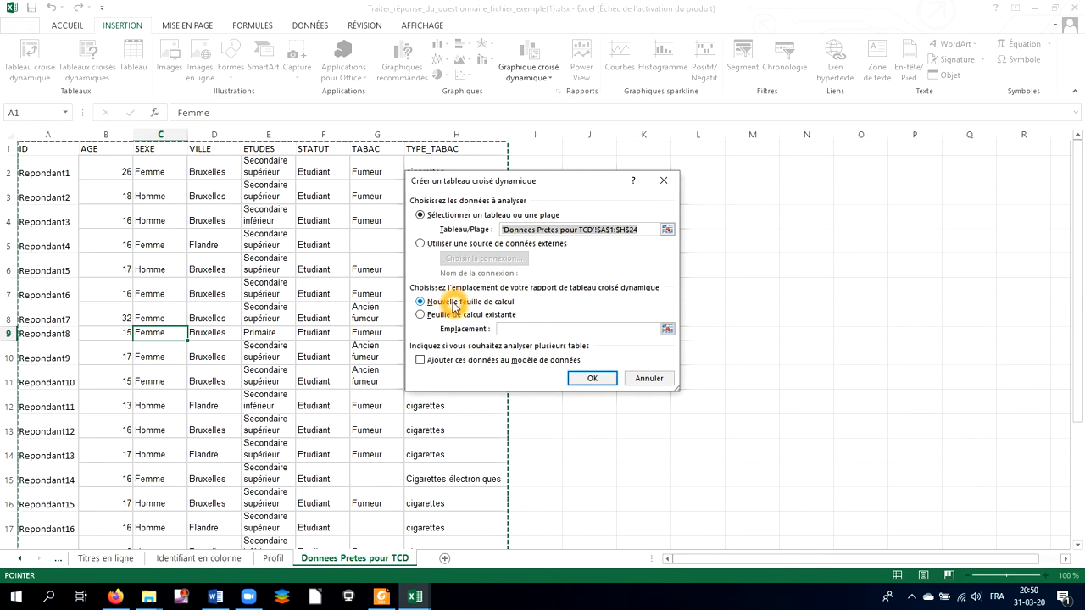
left_click(592, 379)
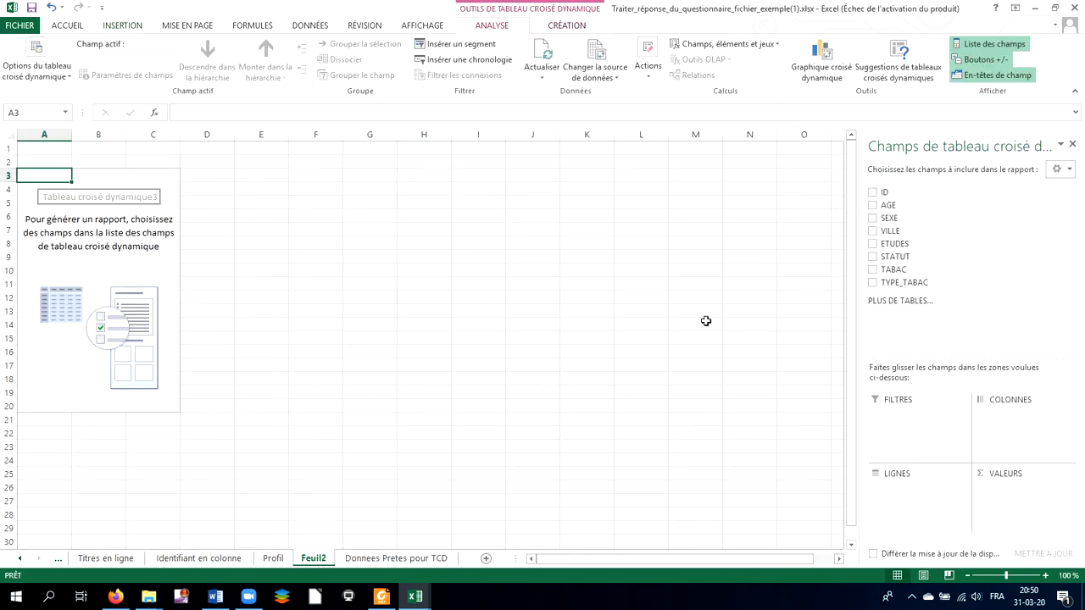
- Lay out the pivot table with ID counted as values, SEXE as rows and TABAC as columns
left_click_drag(882, 193, 990, 491)
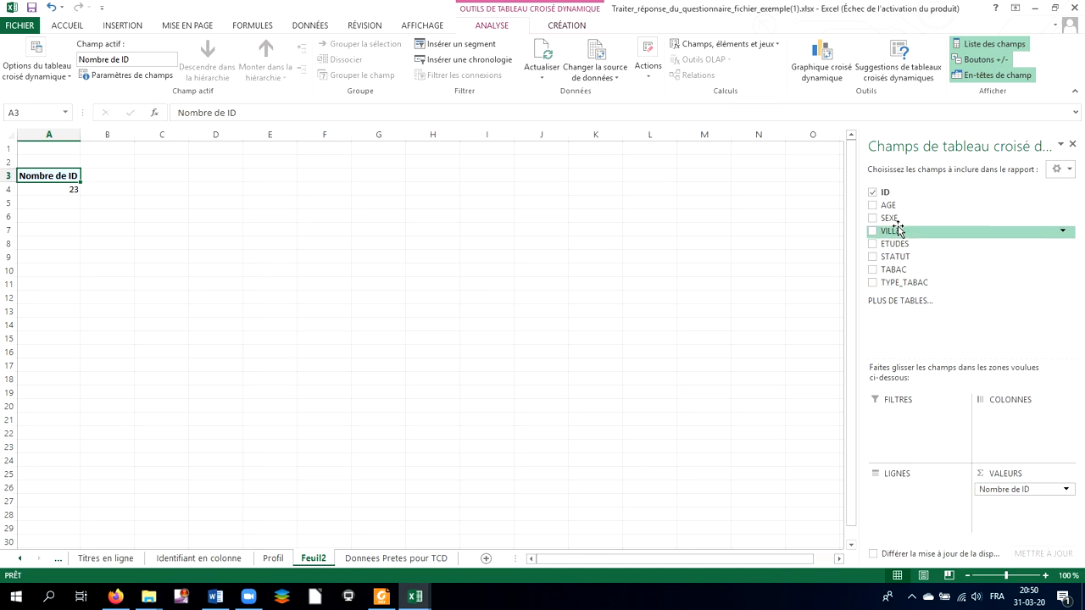
left_click_drag(897, 222, 907, 471)
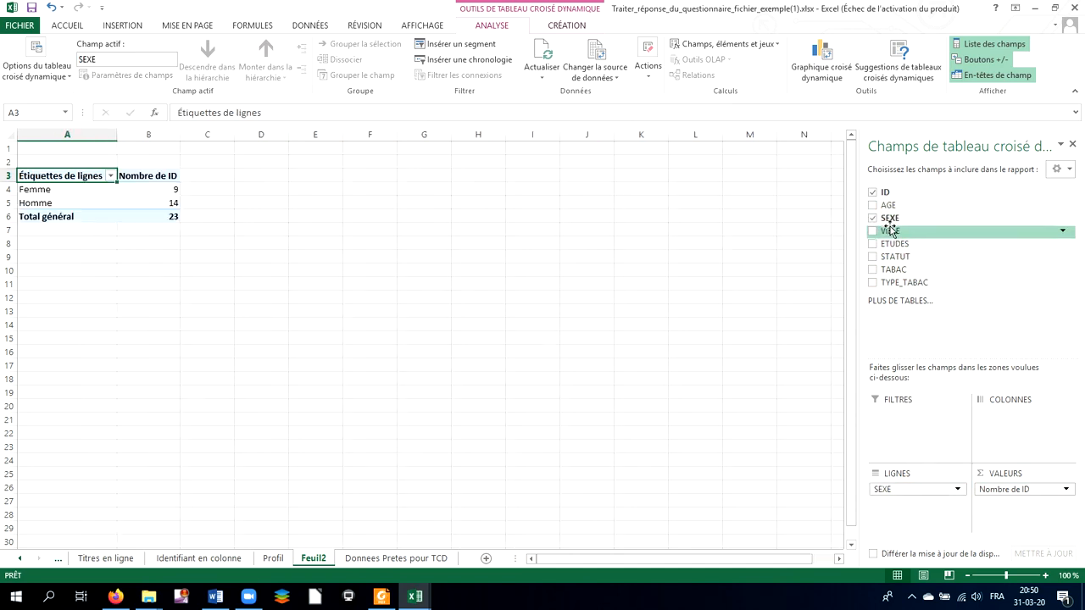
left_click_drag(893, 269, 989, 414)
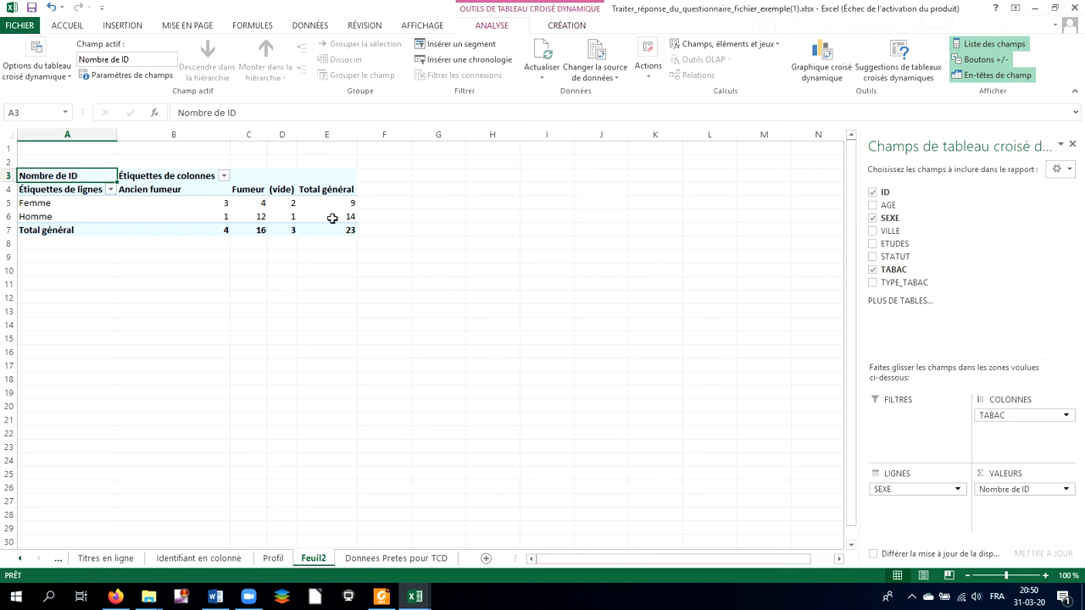
- Show the Nombre de ID values as "% du total de la ligne"
left_click(1067, 489)
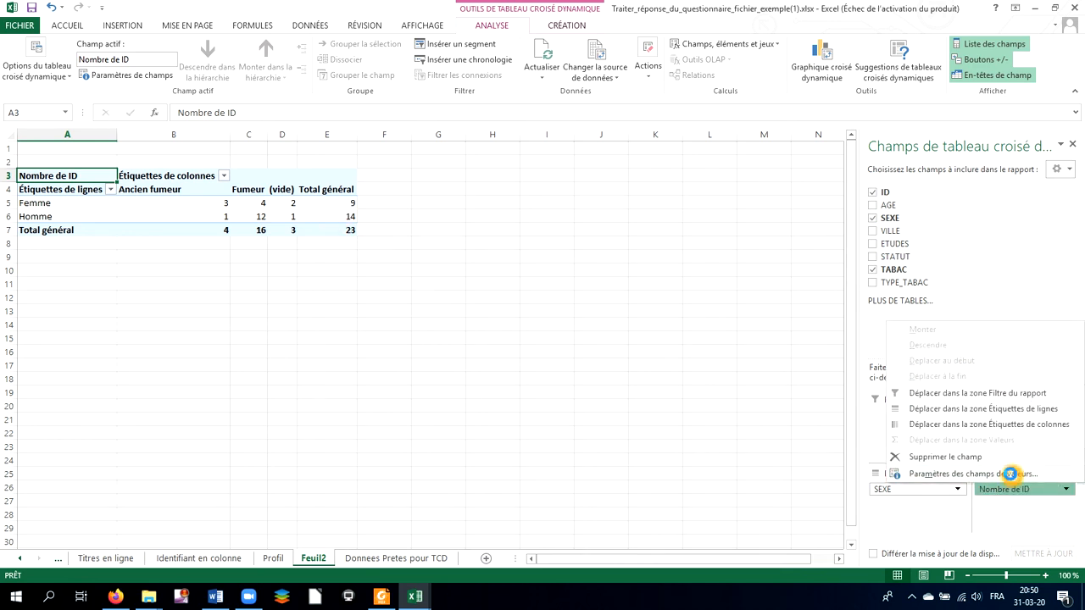
left_click(1012, 474)
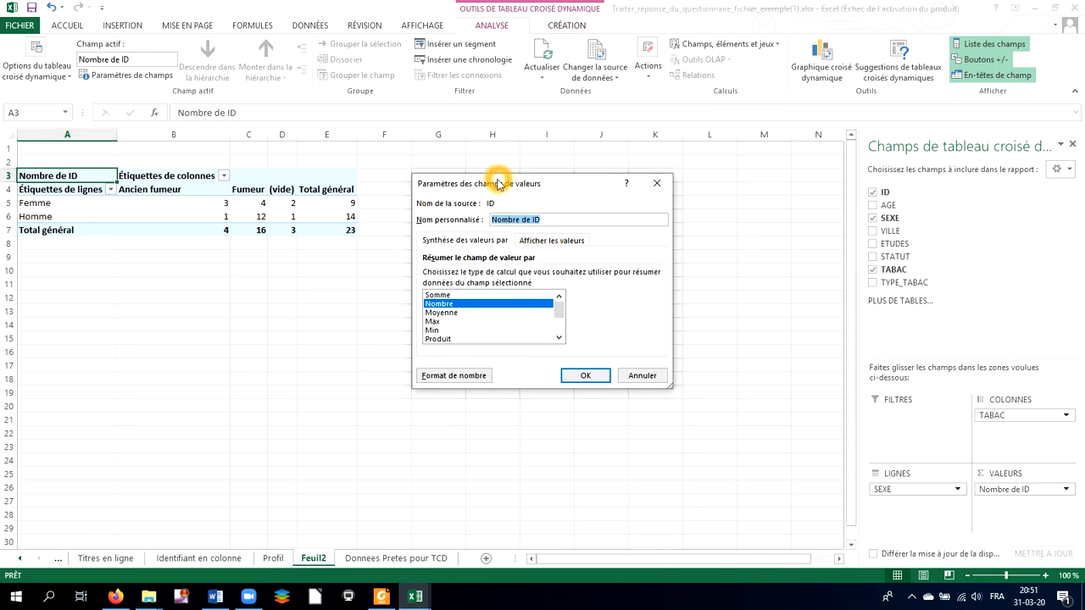
left_click(531, 243)
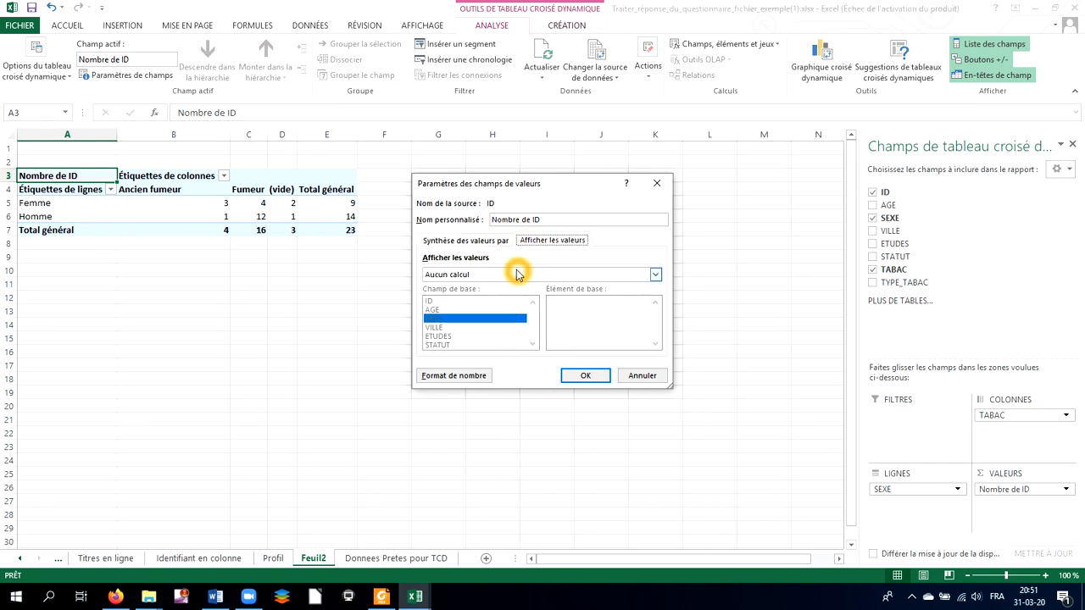
left_click(517, 274)
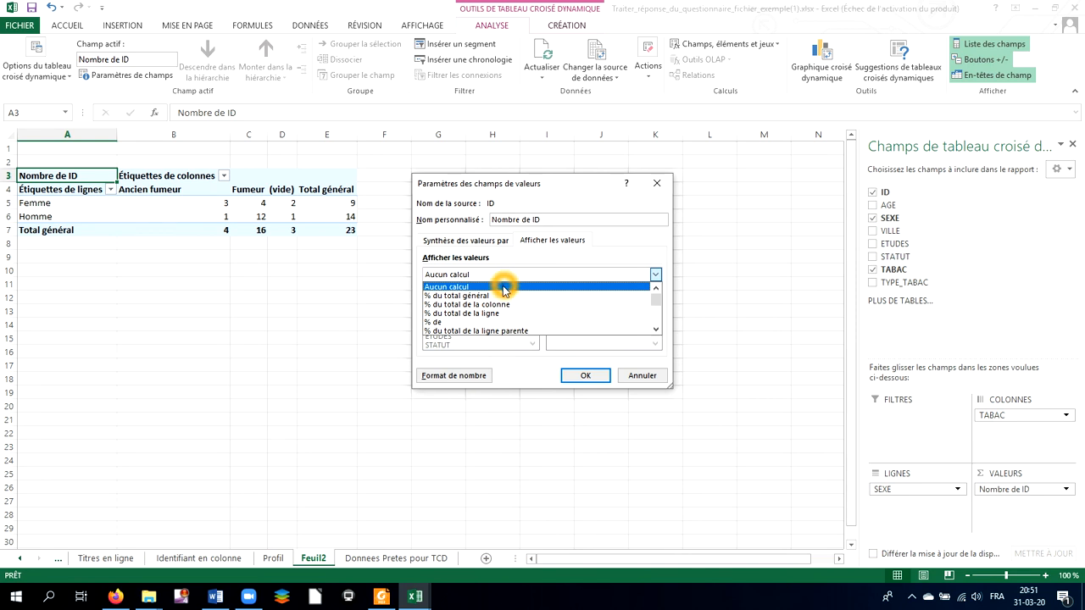
scroll(504, 301, "down", 2)
scroll(504, 306, "up", 1)
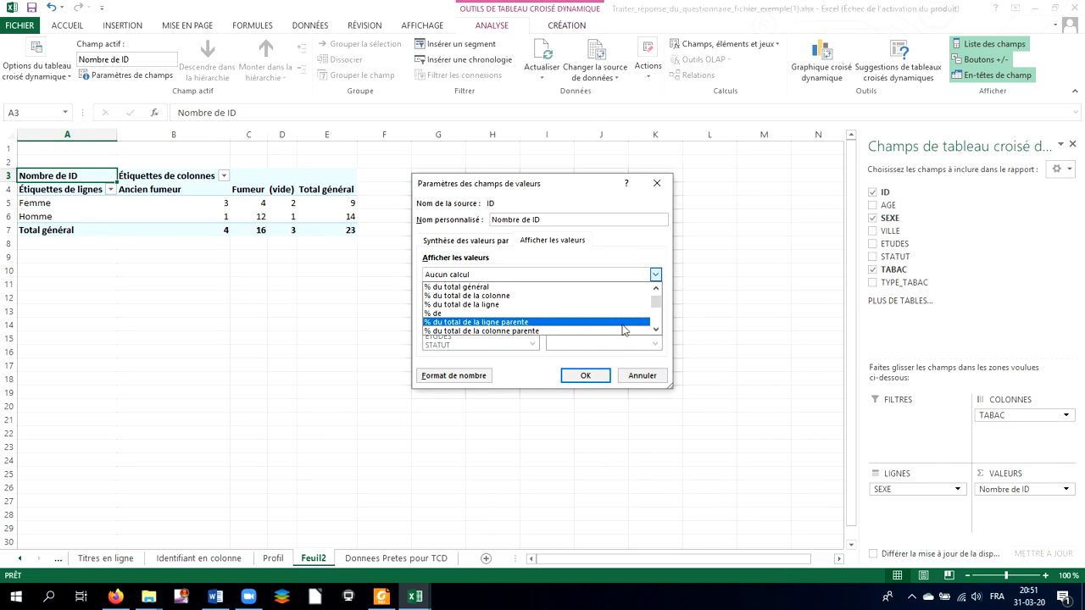
left_click(656, 330)
left_click(656, 329)
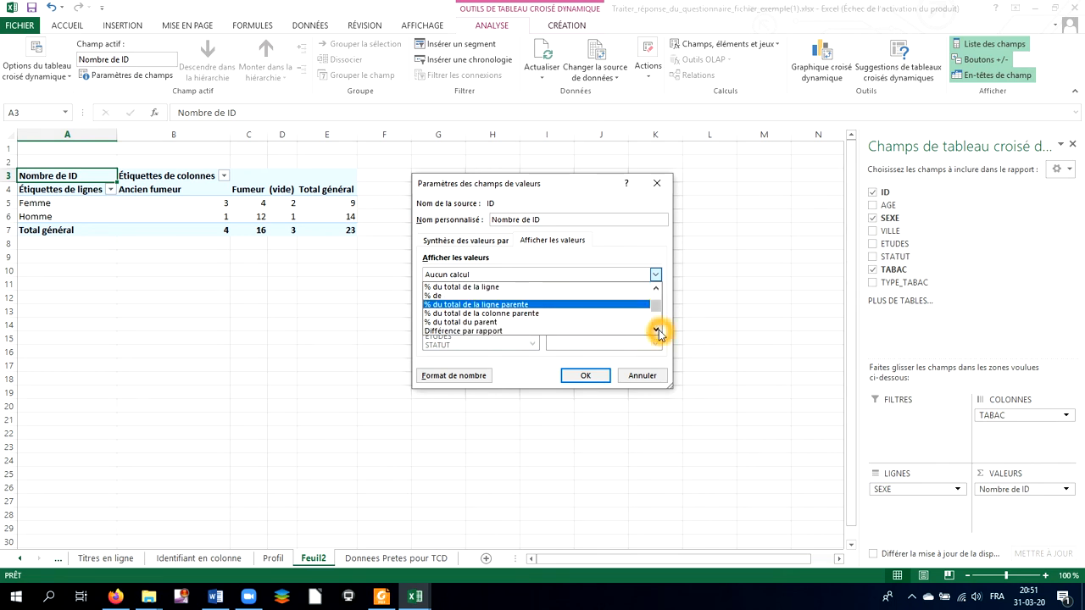
left_click(656, 288)
left_click(656, 288)
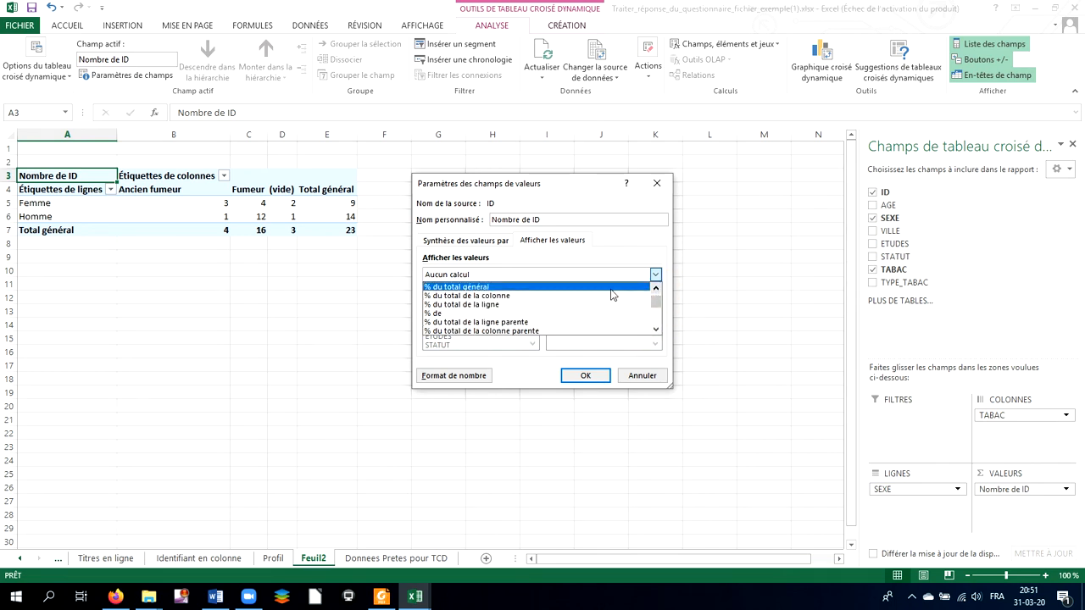
left_click(591, 304)
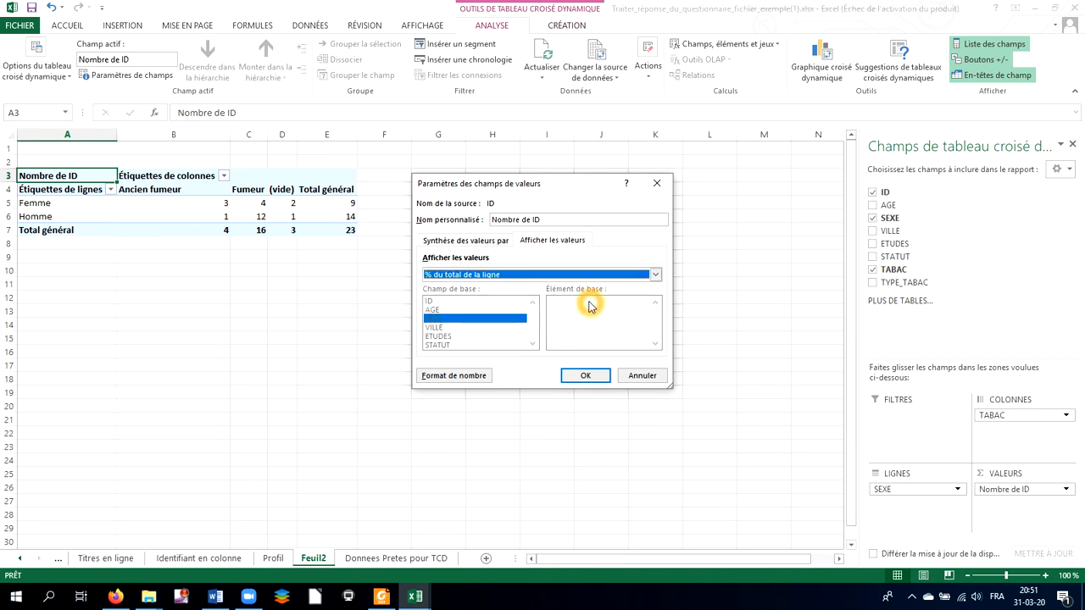
left_click(586, 375)
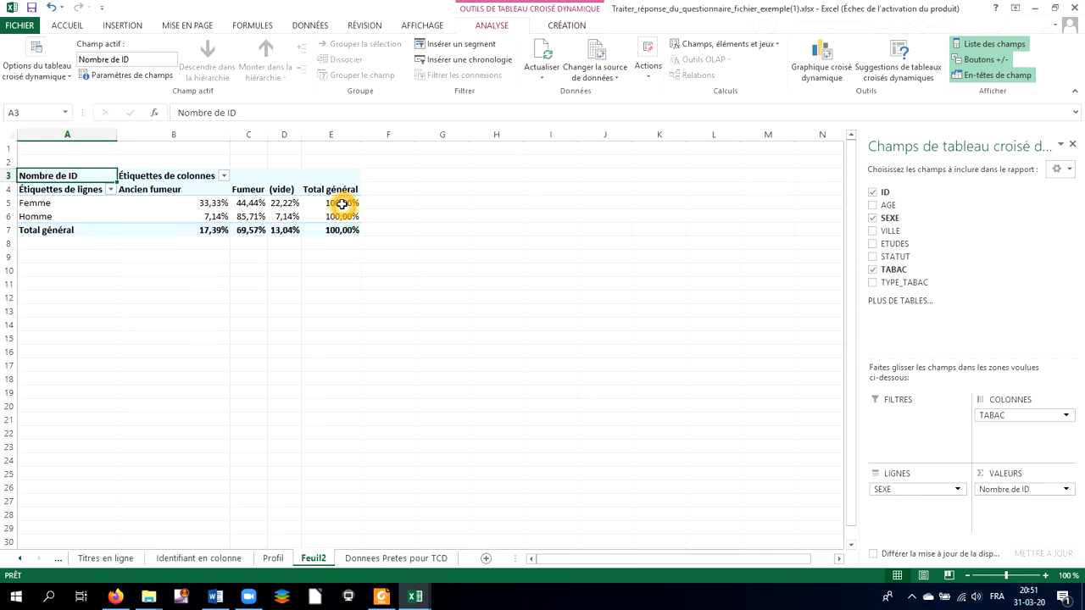
- Insert a stacked horizontal bar pivot chart based on the SEXE by TABAC pivot table
mouse_move(337, 205)
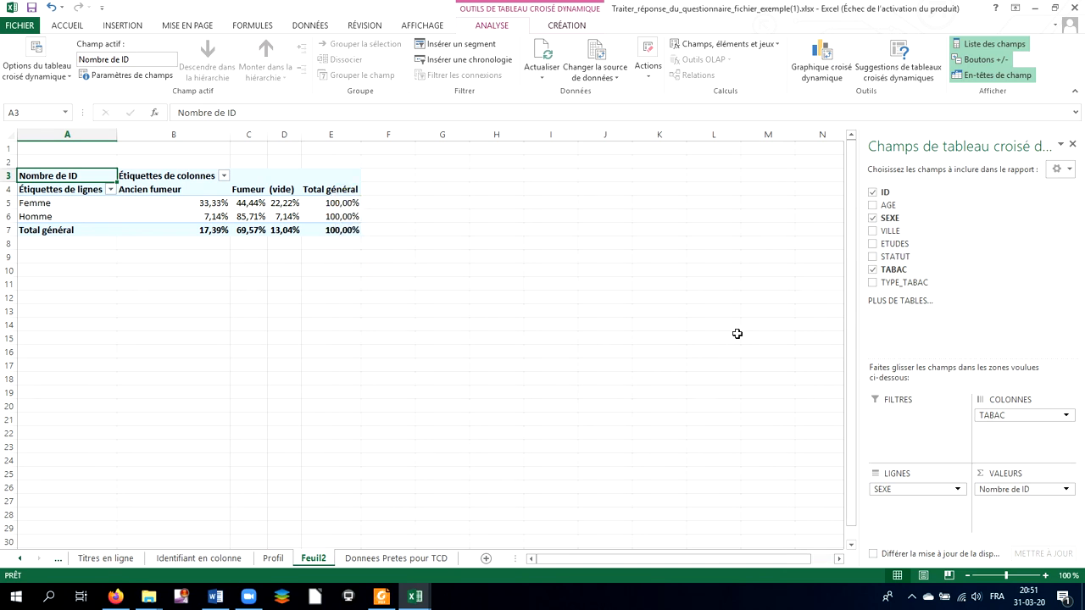
left_click(293, 189)
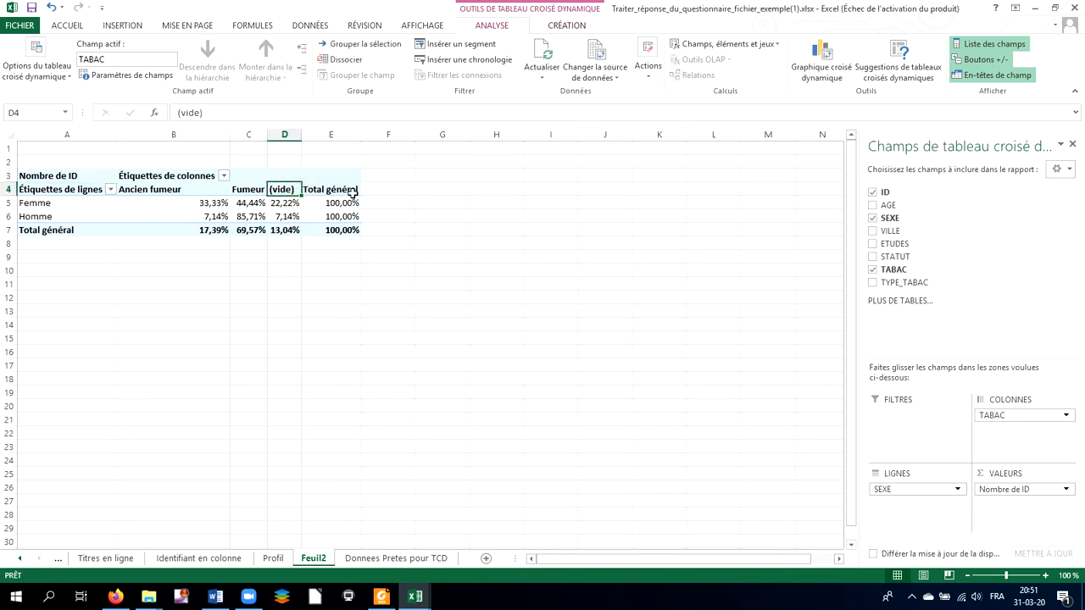
left_click(813, 64)
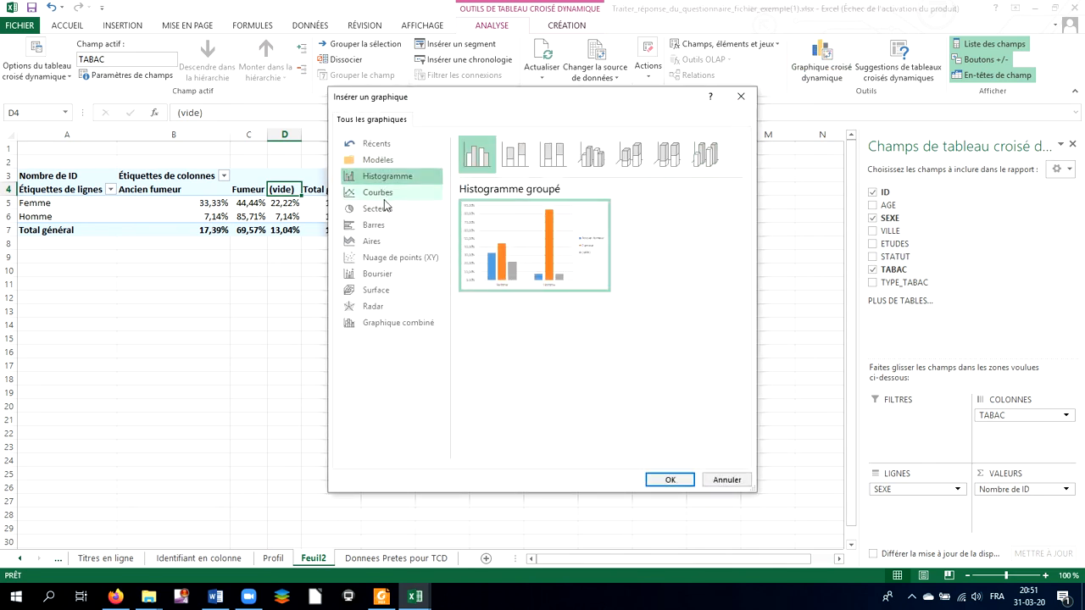
left_click(383, 227)
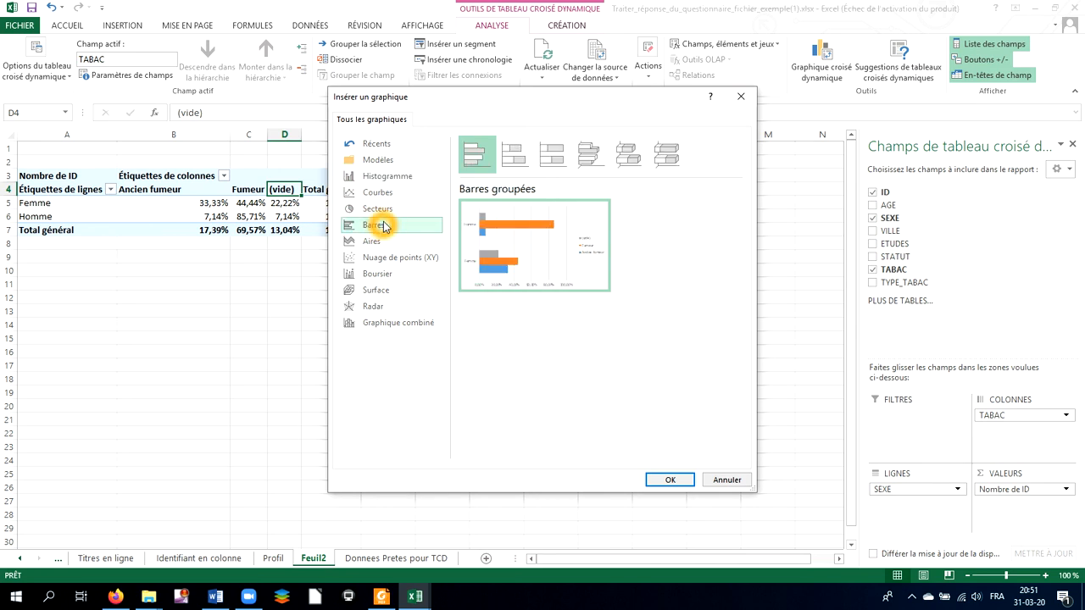
left_click(515, 154)
left_click(654, 479)
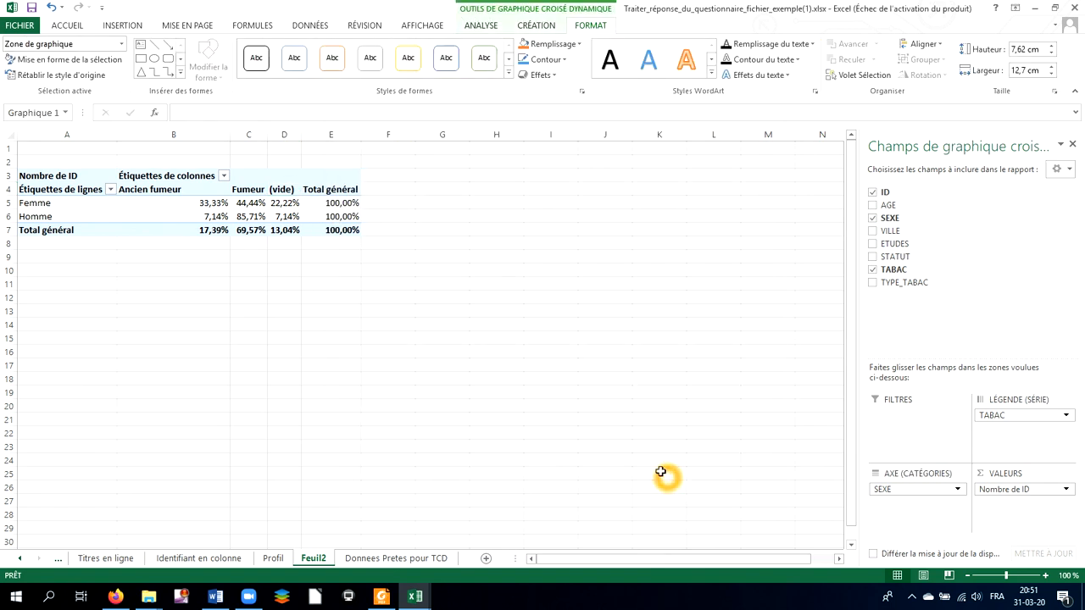
- Move the stacked bar chart up beside the pivot table, starting around row 3 just past column E
left_click(396, 231)
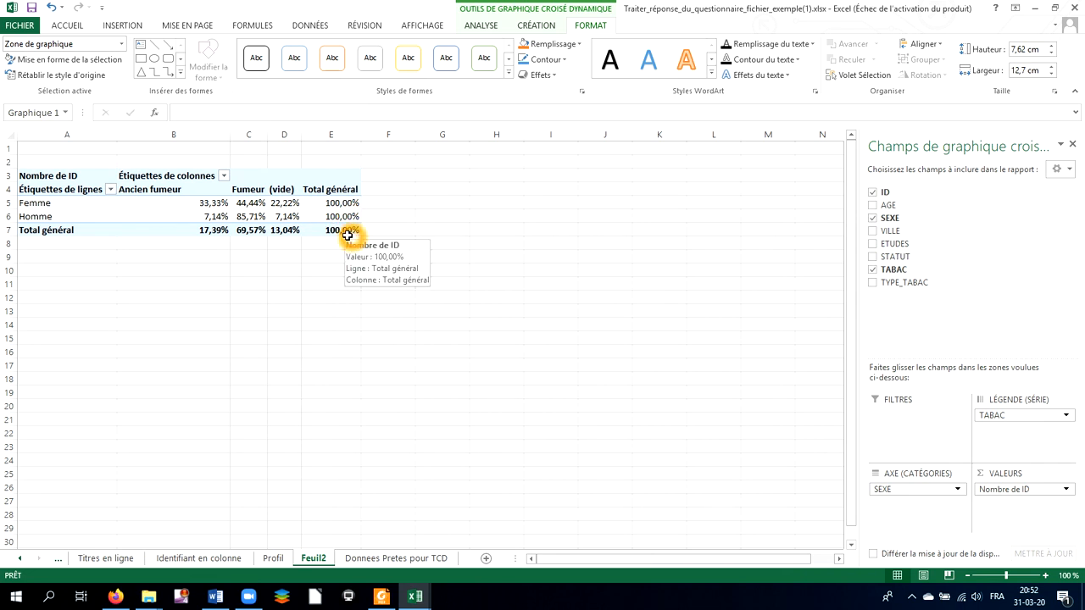
mouse_move(204, 234)
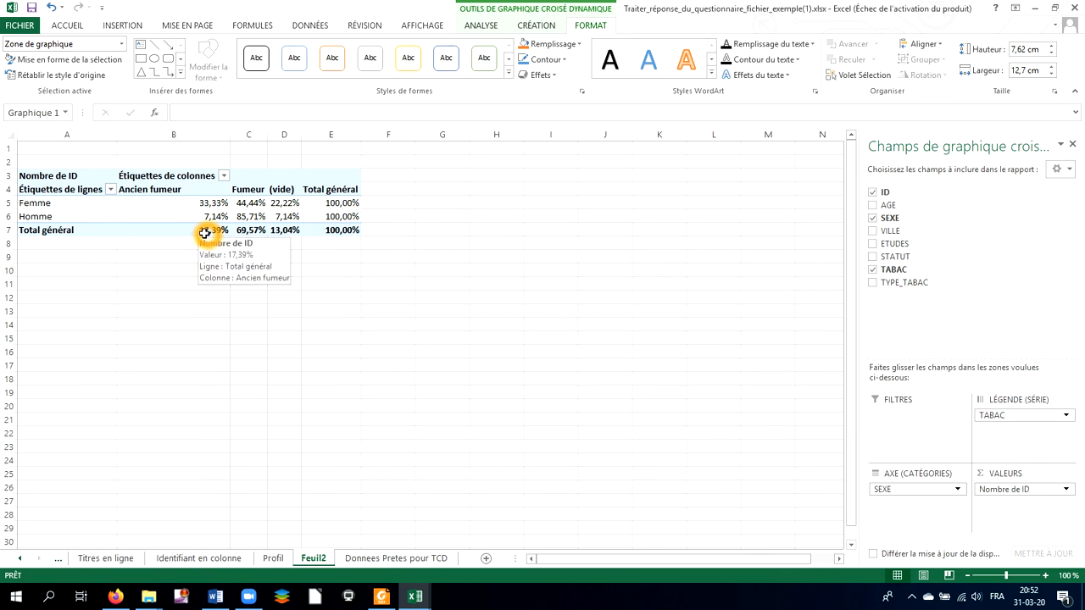
left_click(535, 26)
left_click(465, 220)
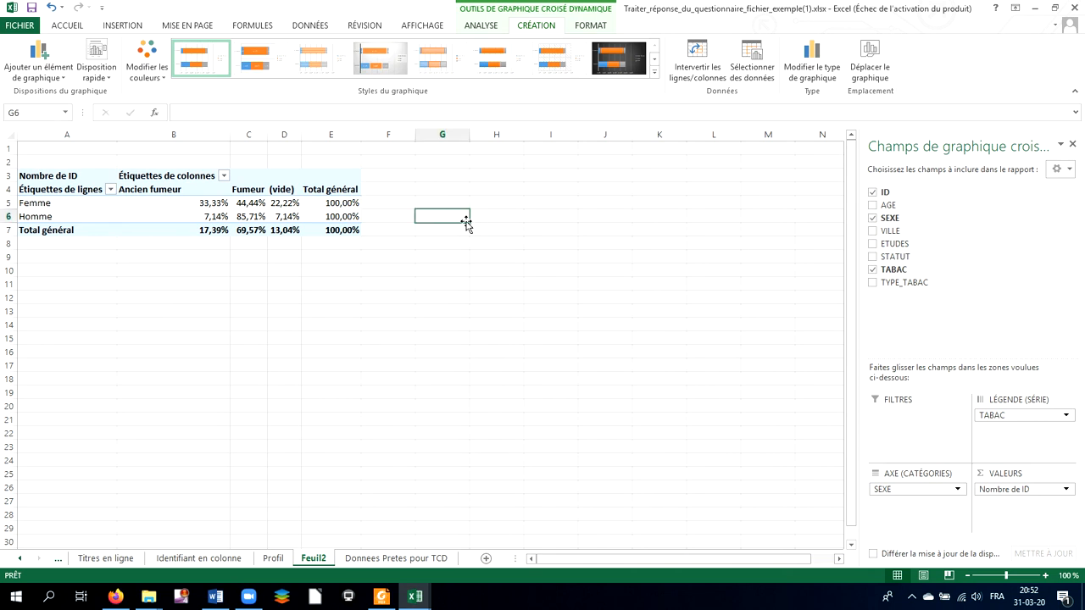
left_click(455, 310)
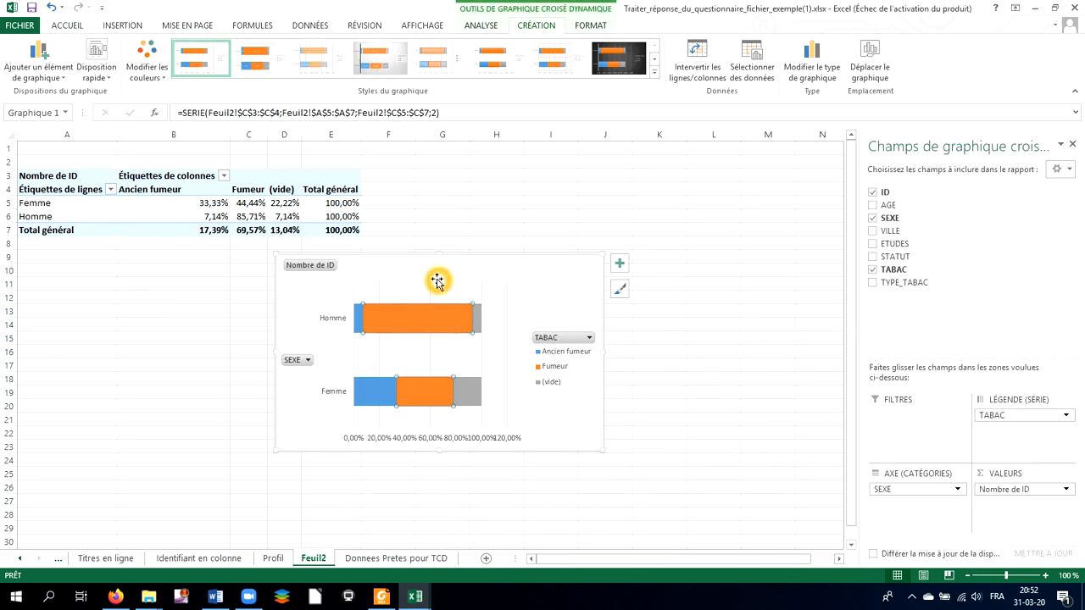
left_click_drag(437, 281, 538, 192)
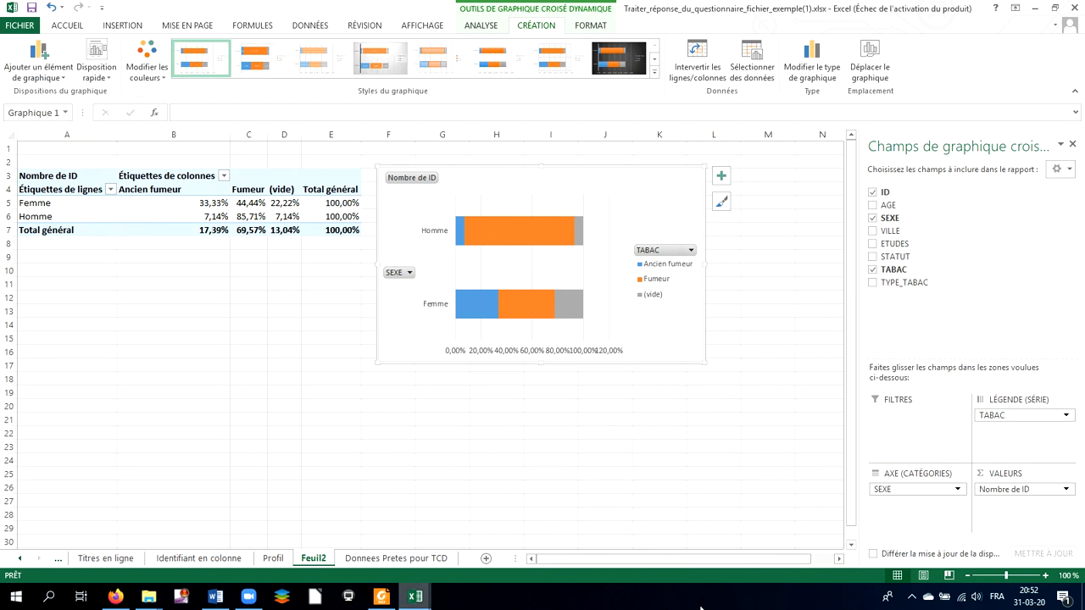
left_click(450, 437)
left_click(497, 353)
left_click(494, 335)
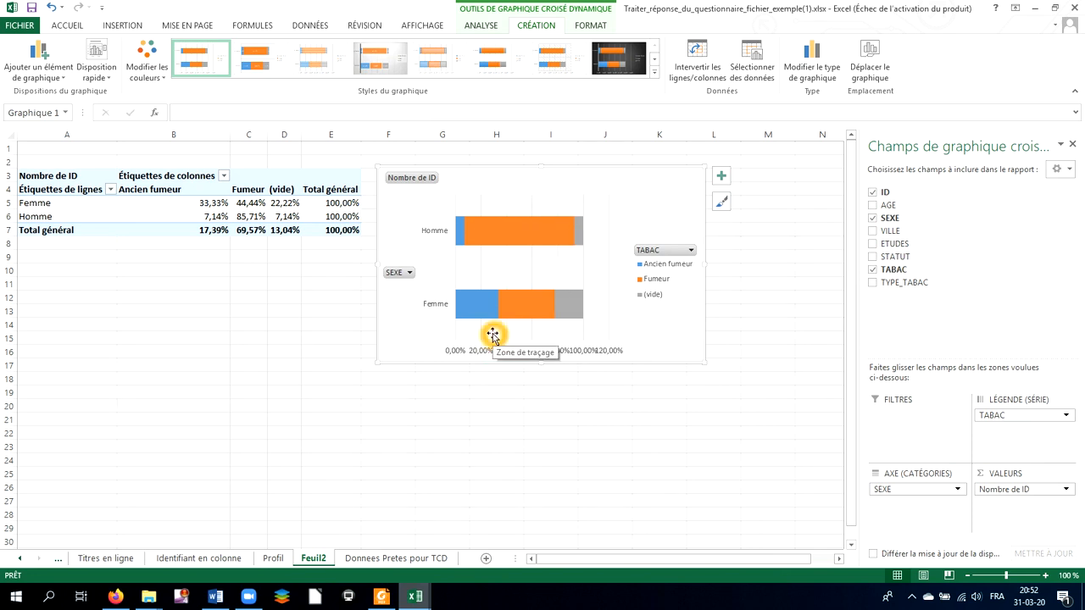
left_click(521, 246)
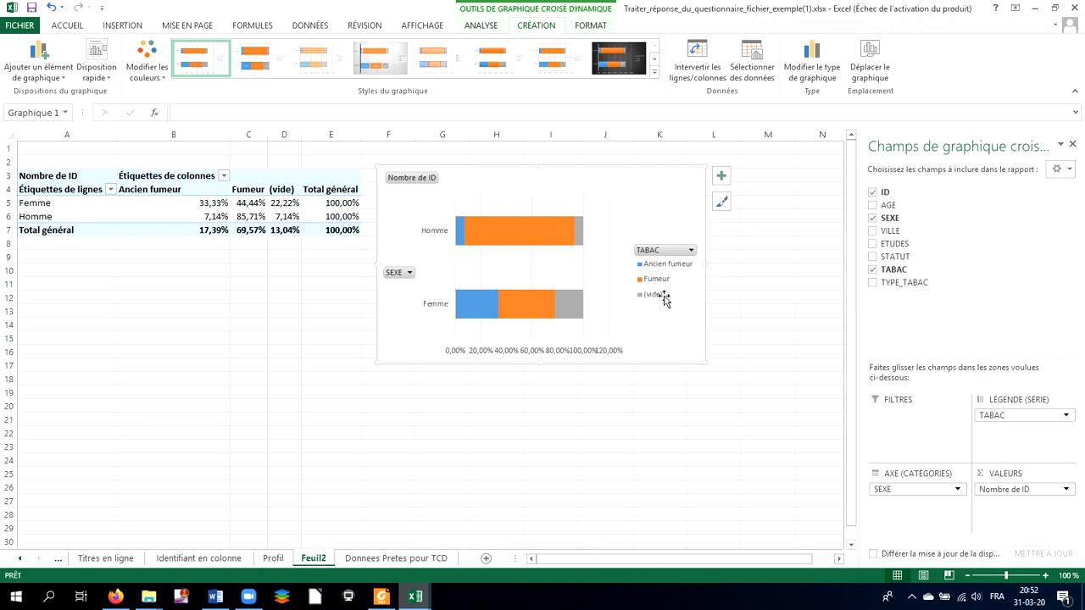
left_click(590, 262)
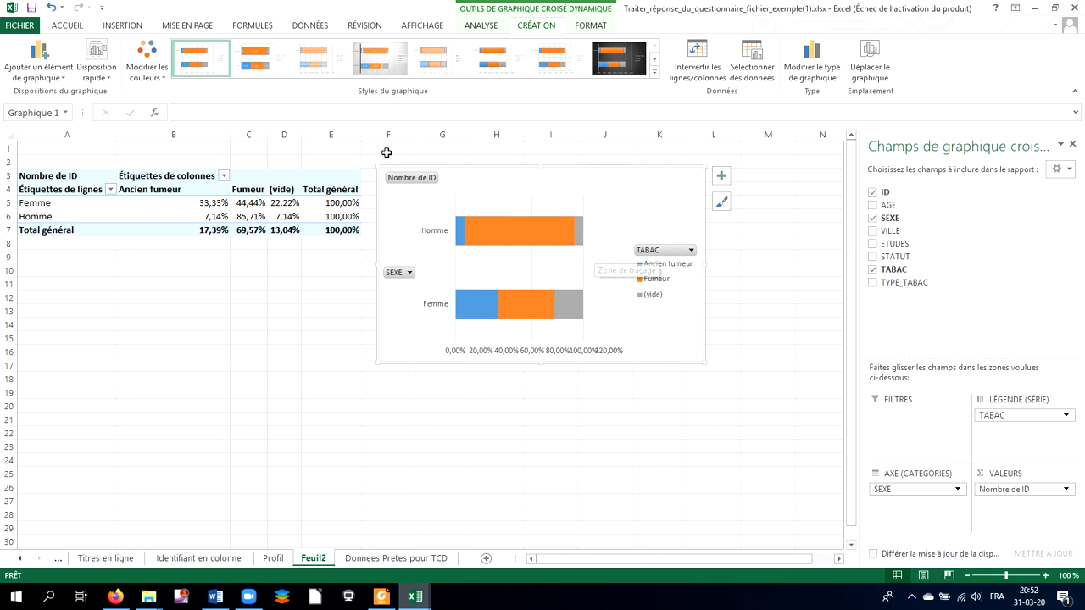
right_click(487, 228)
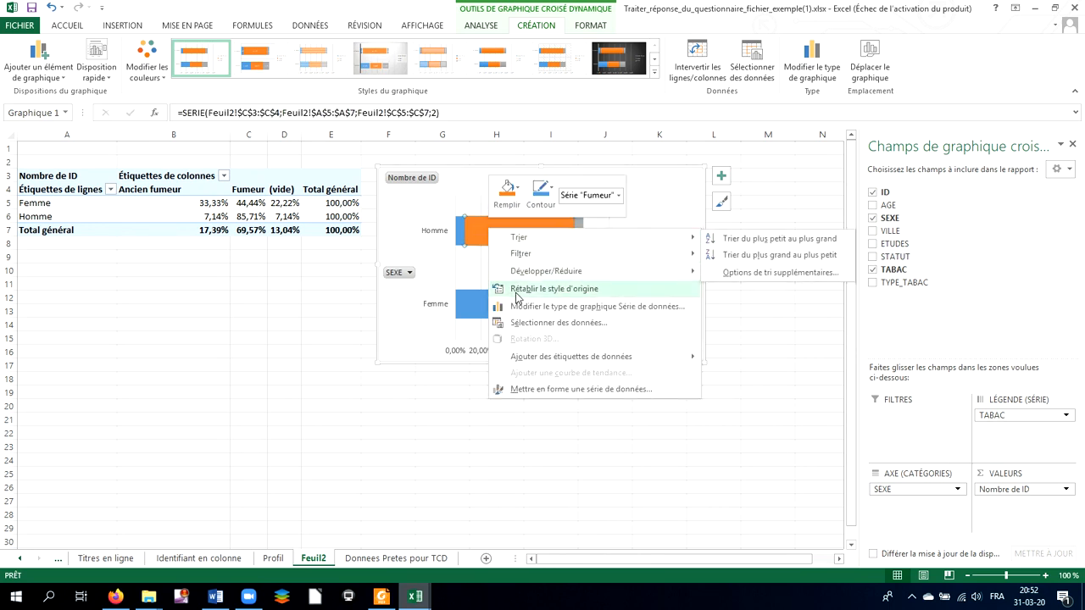
left_click(523, 357)
left_click(591, 27)
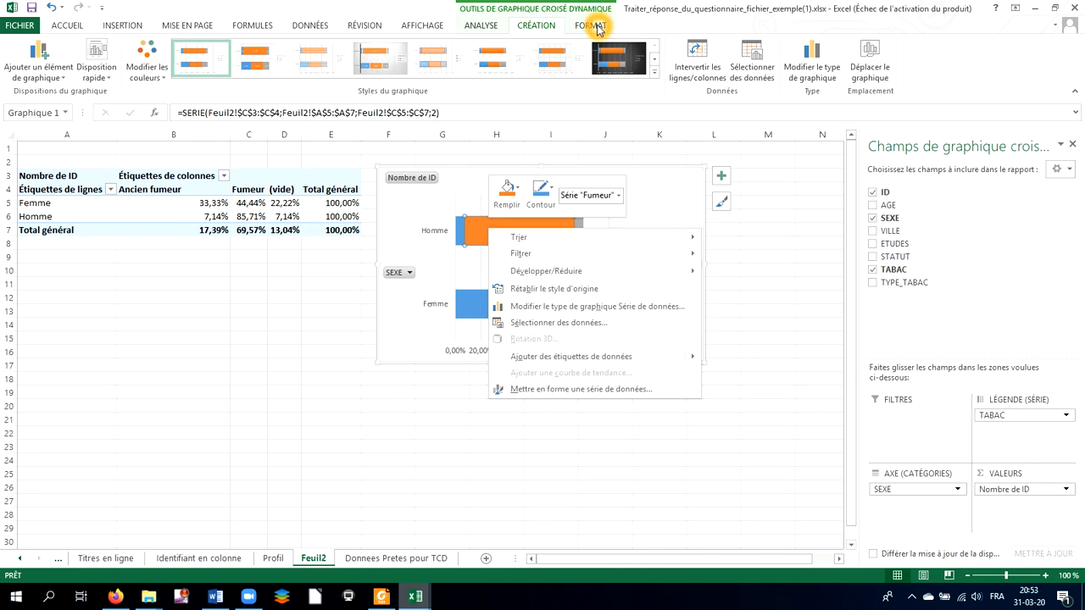
left_click(588, 27)
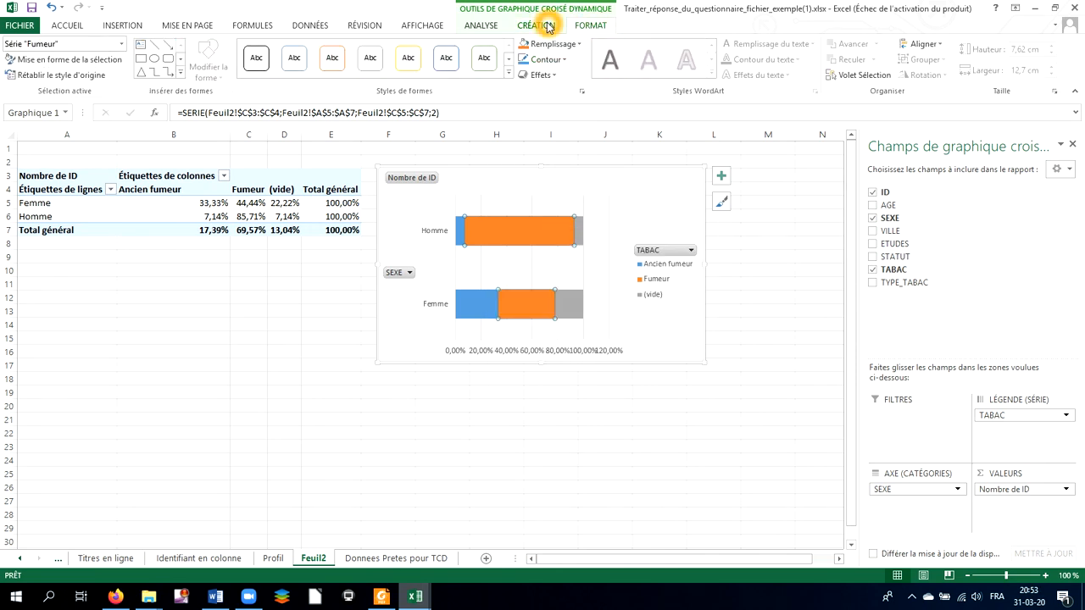
left_click(546, 26)
left_click(509, 156)
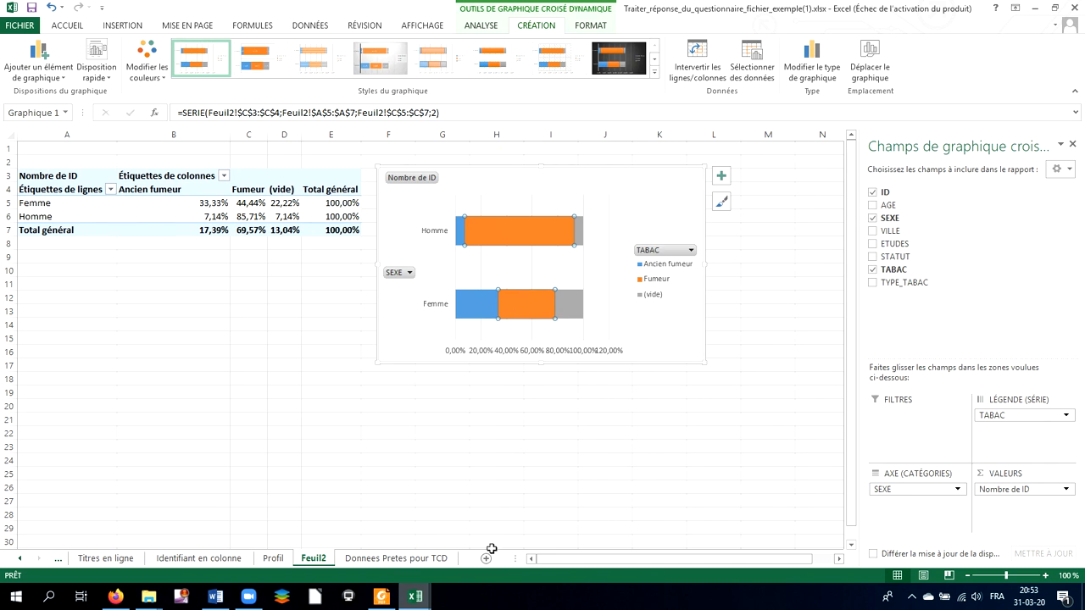
- Switch to the questionnaire guide PDF in Foxit Reader and look through its pivot table examples from TCD 1 to TCD 5
left_click(391, 605)
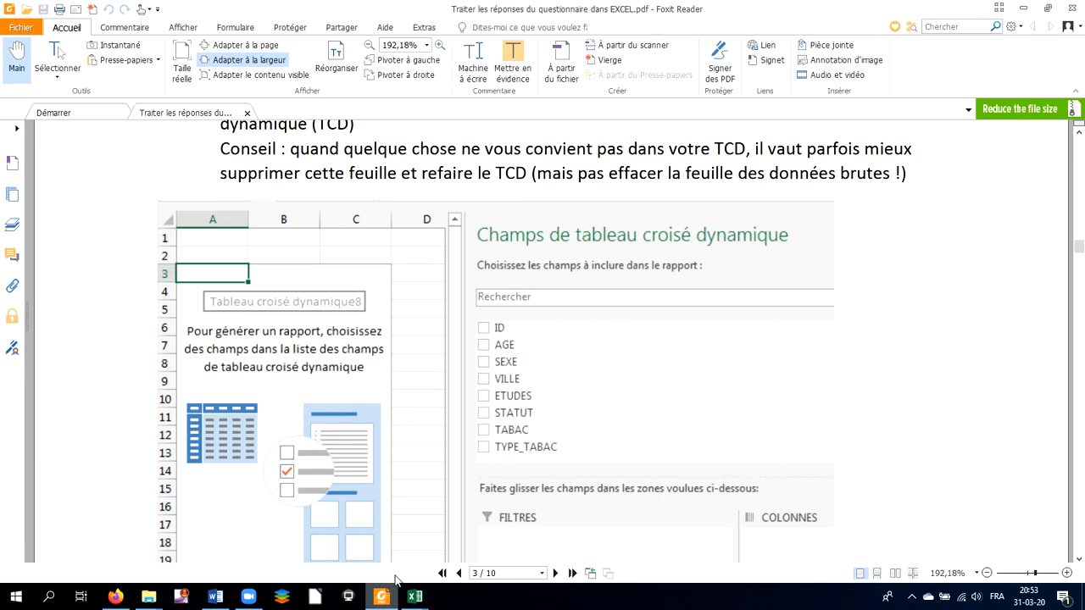
scroll(354, 414, "down", 3)
scroll(356, 413, "down", 8)
scroll(362, 407, "up", 3)
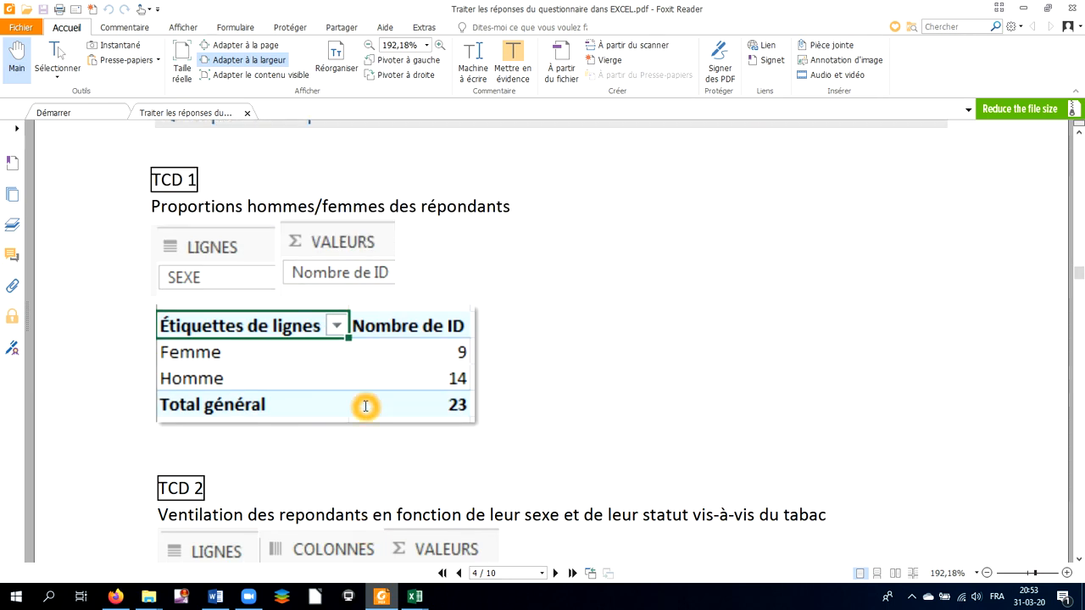
scroll(366, 407, "down", 1)
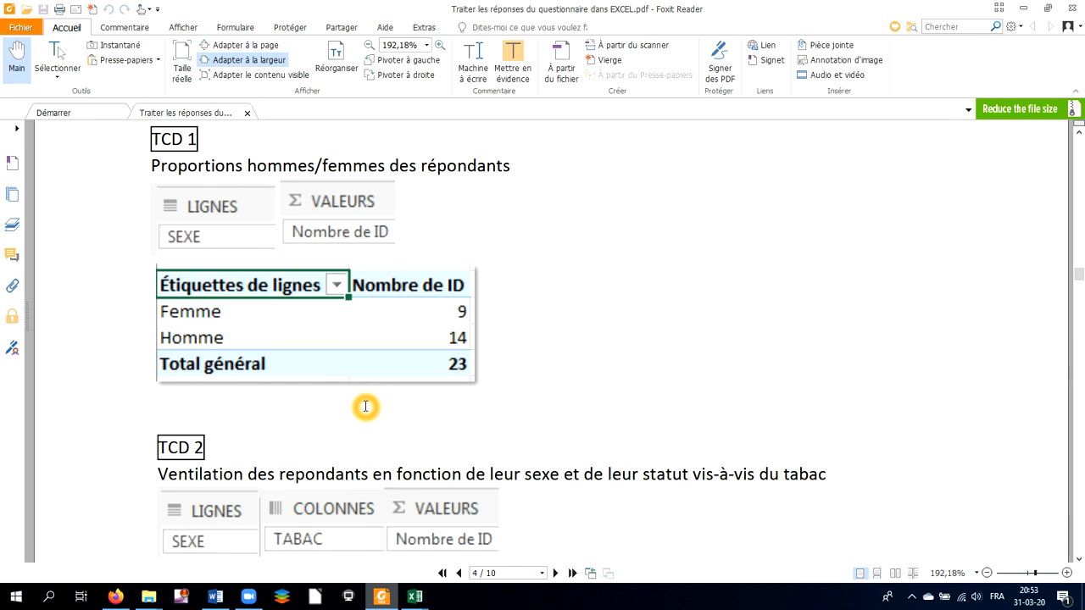
scroll(366, 406, "down", 13)
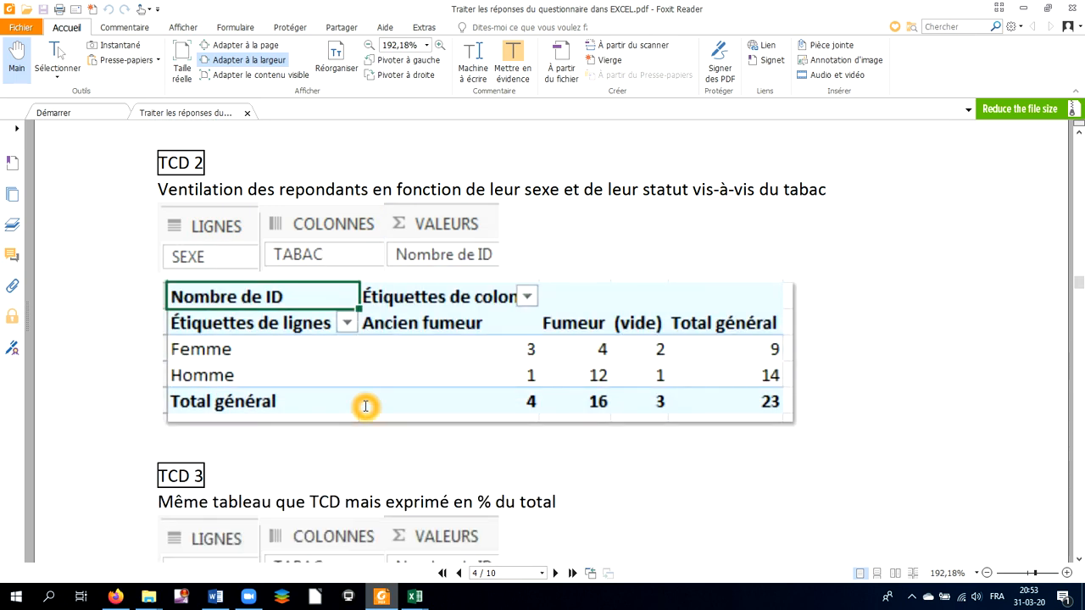
scroll(367, 406, "down", 5)
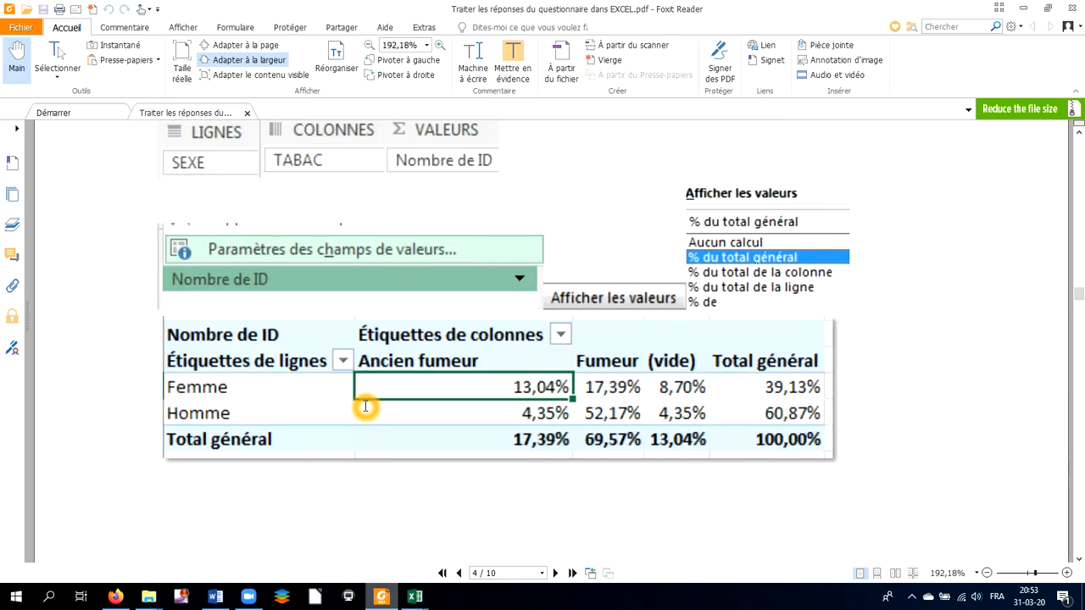
scroll(366, 406, "down", 15)
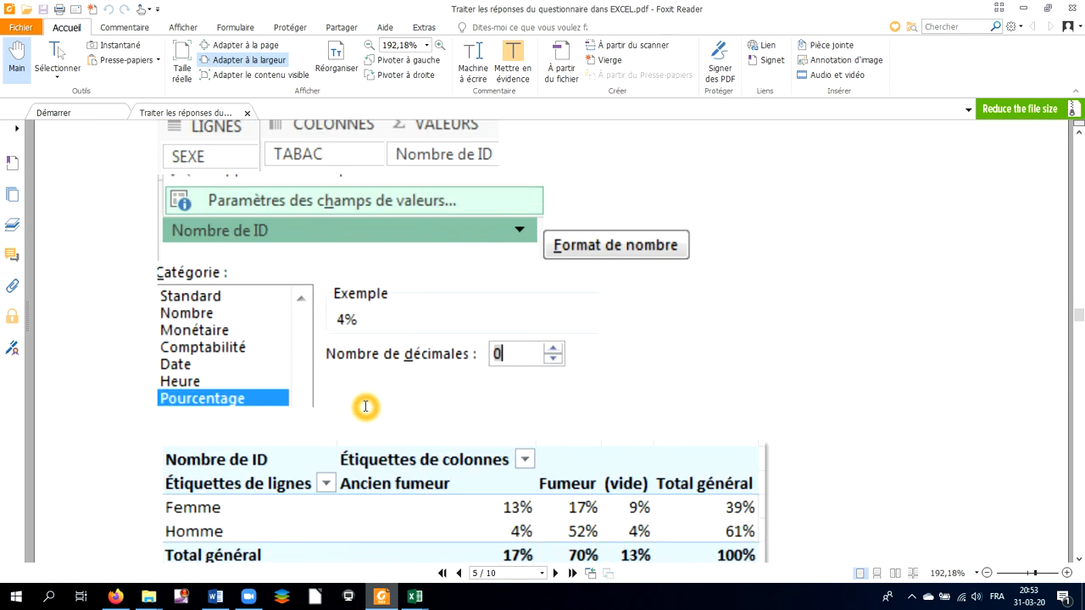
scroll(367, 406, "down", 6)
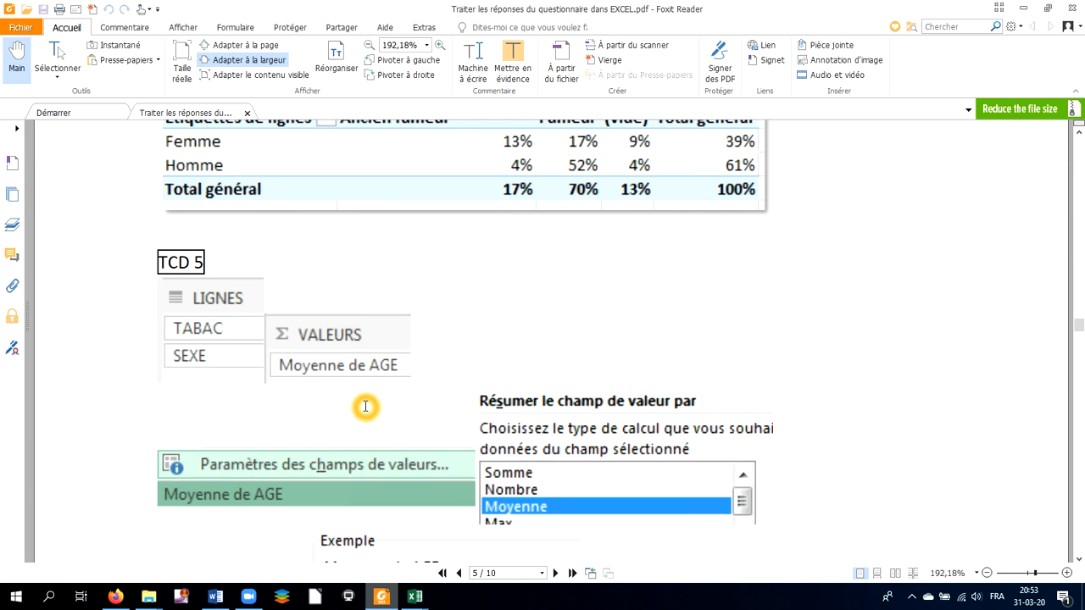